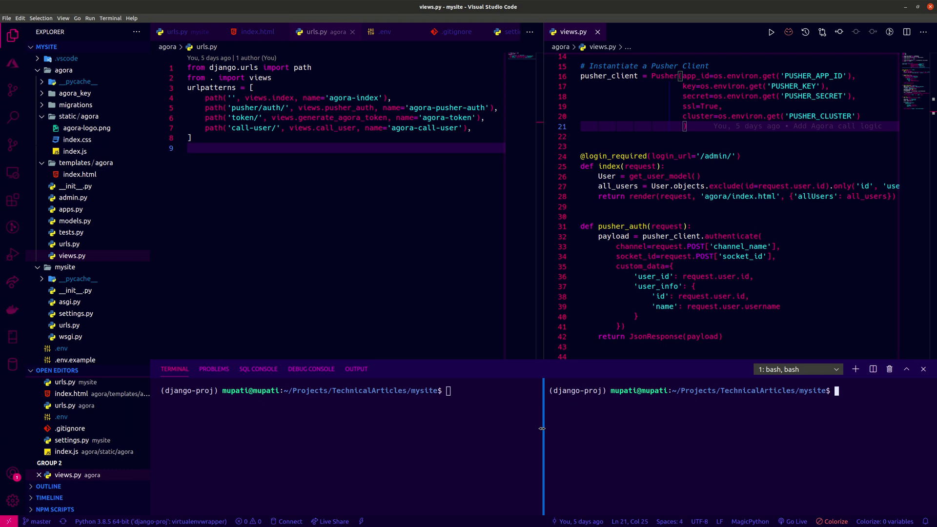
Step: Enlarge the left terminal pane and run python manage.py runserver there
{"action": "left_click_drag", "start_coordinate": [544, 428], "coordinate": [568, 428]}
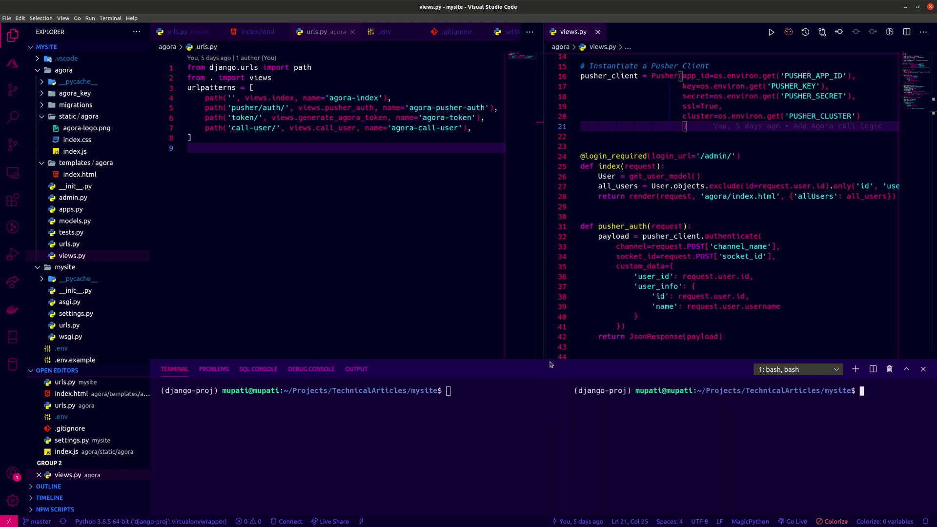
{"action": "left_click_drag", "start_coordinate": [549, 360], "coordinate": [548, 333]}
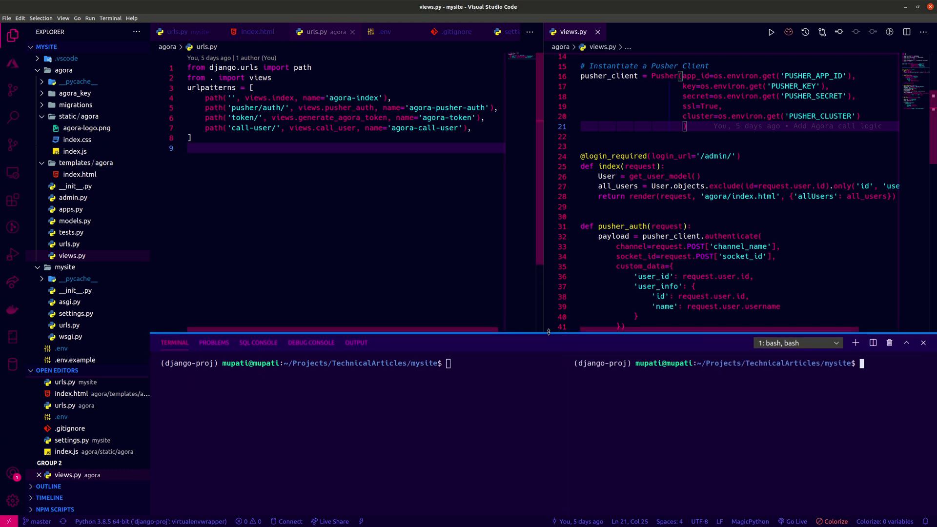
{"action": "left_click", "coordinate": [512, 403]}
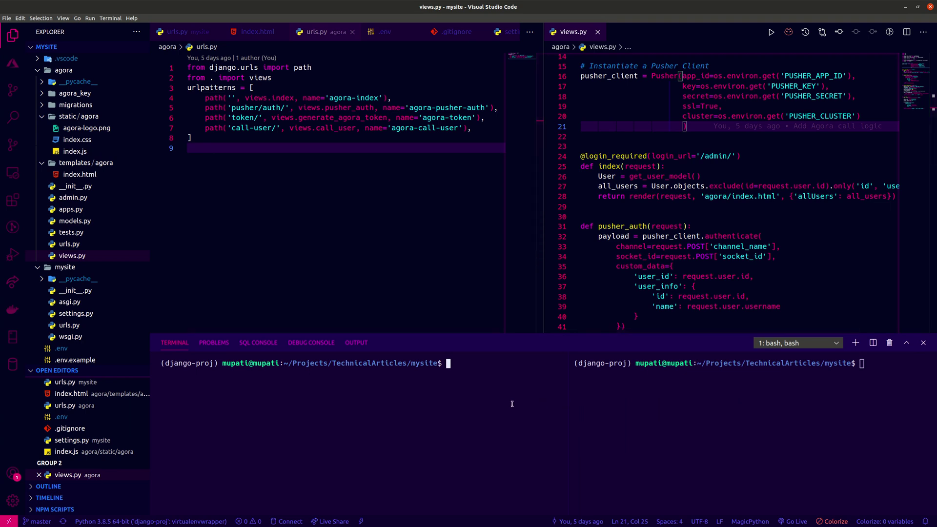
{"action": "type", "text": "python manage.py runserver"}
{"action": "key", "text": "Return"}
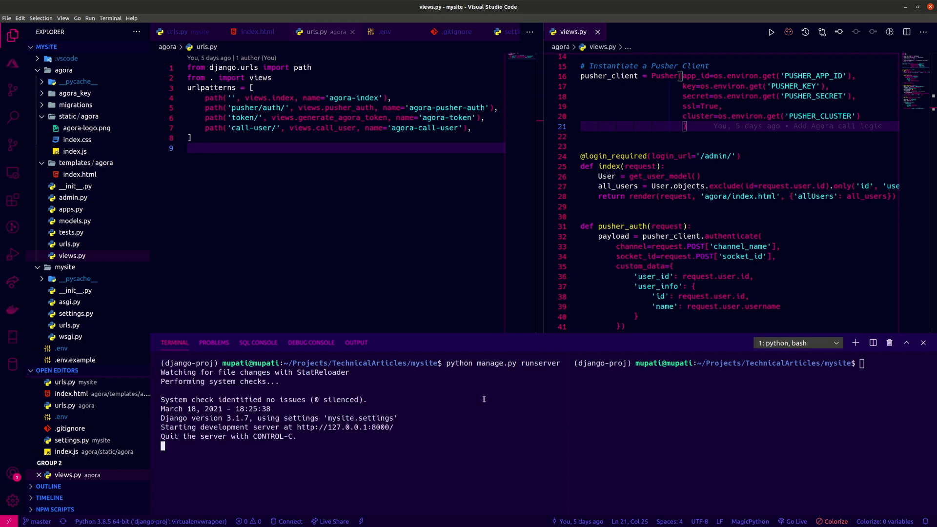
{"action": "right_click", "coordinate": [368, 429]}
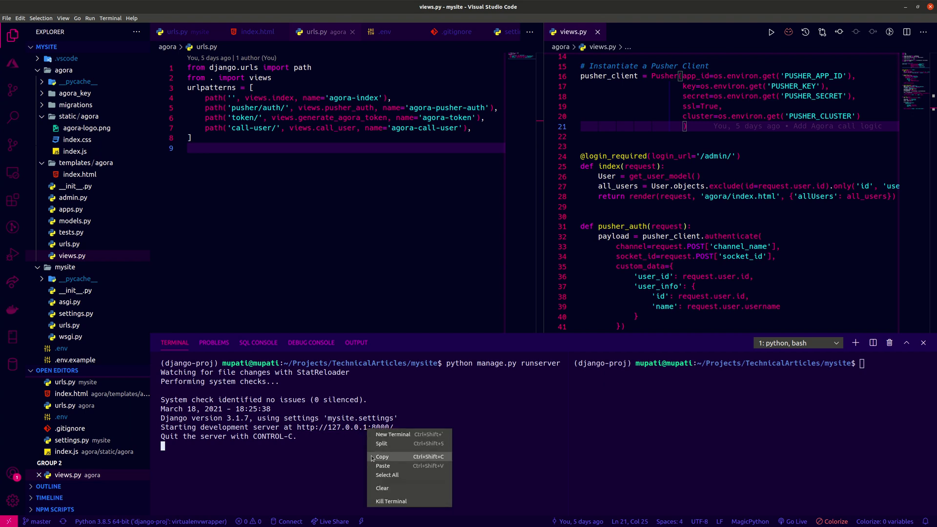
{"action": "left_click", "coordinate": [393, 459]}
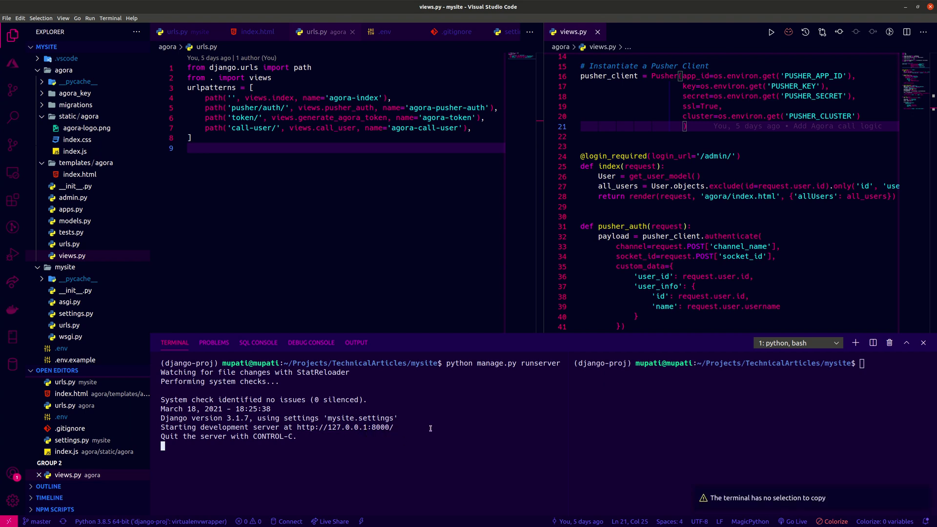
{"action": "left_click_drag", "start_coordinate": [394, 428], "coordinate": [302, 429]}
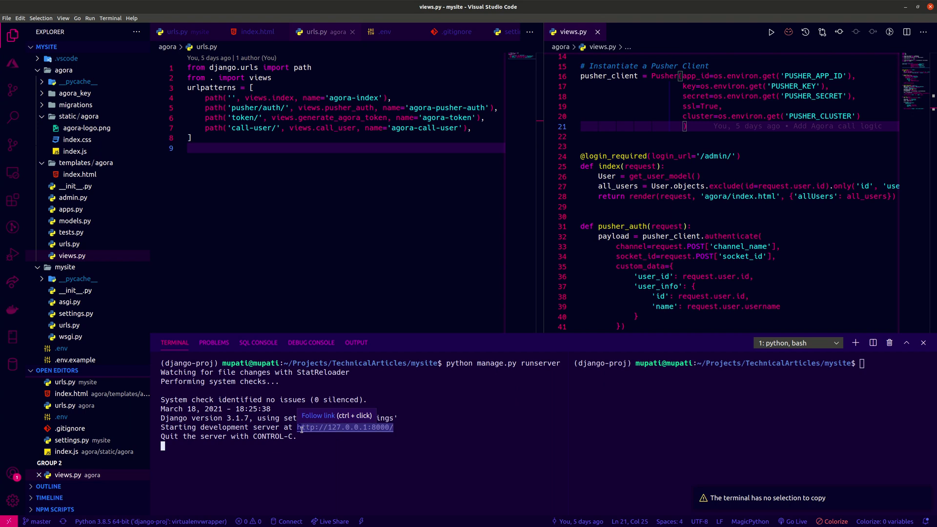
{"action": "right_click", "coordinate": [310, 427]}
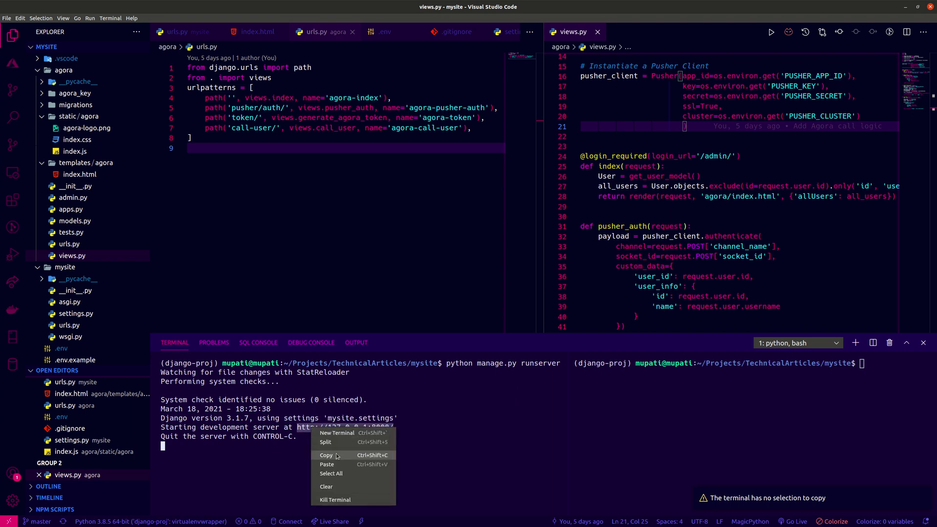
{"action": "left_click", "coordinate": [338, 455]}
{"action": "key", "text": "super"}
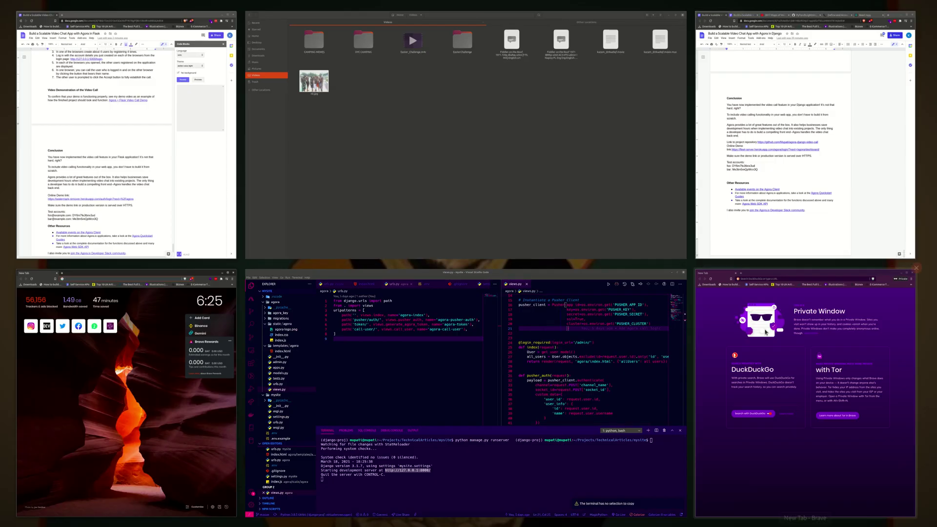
{"action": "left_click", "coordinate": [766, 333]}
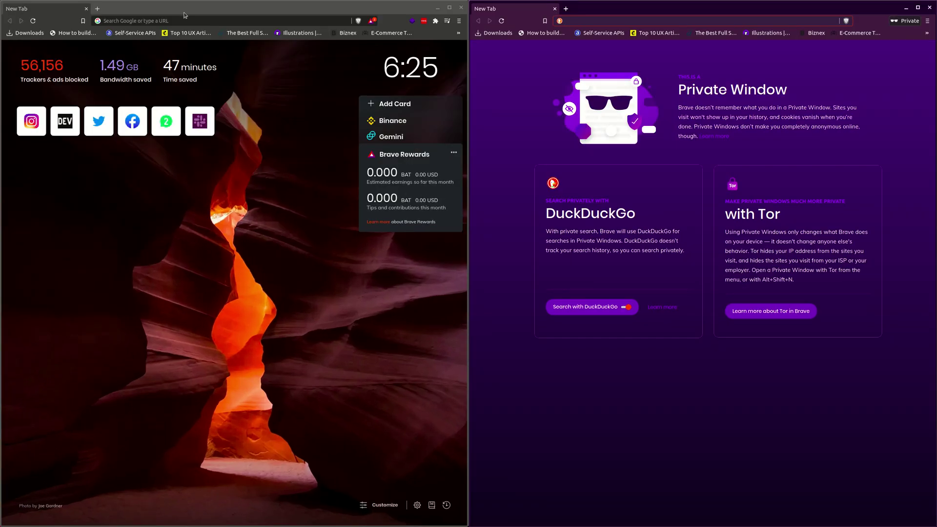
{"action": "left_click", "coordinate": [148, 22]}
{"action": "key", "text": "ctrl+v"}
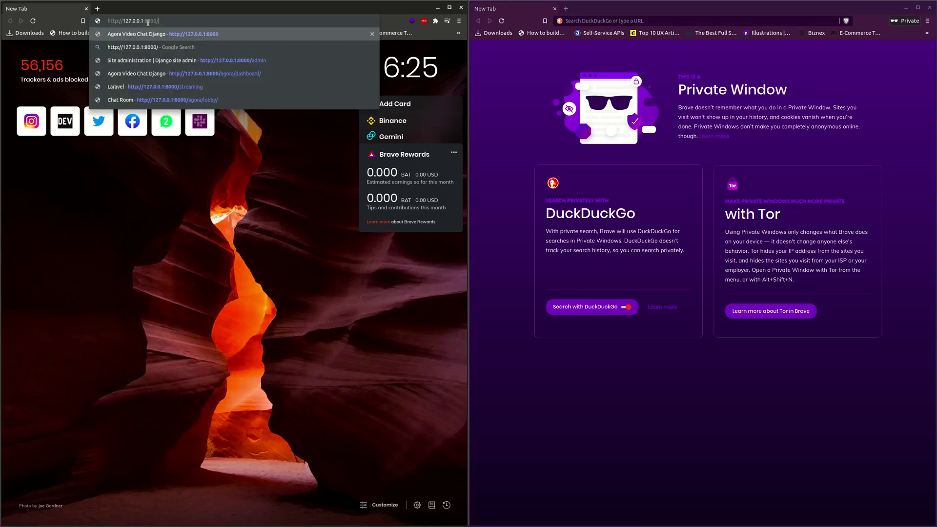
{"action": "left_click", "coordinate": [226, 34]}
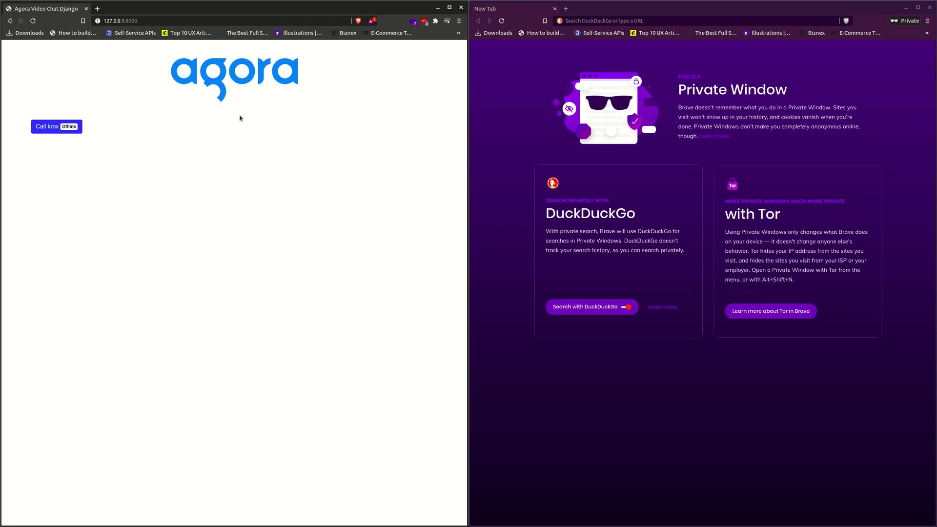
{"action": "left_click", "coordinate": [610, 22]}
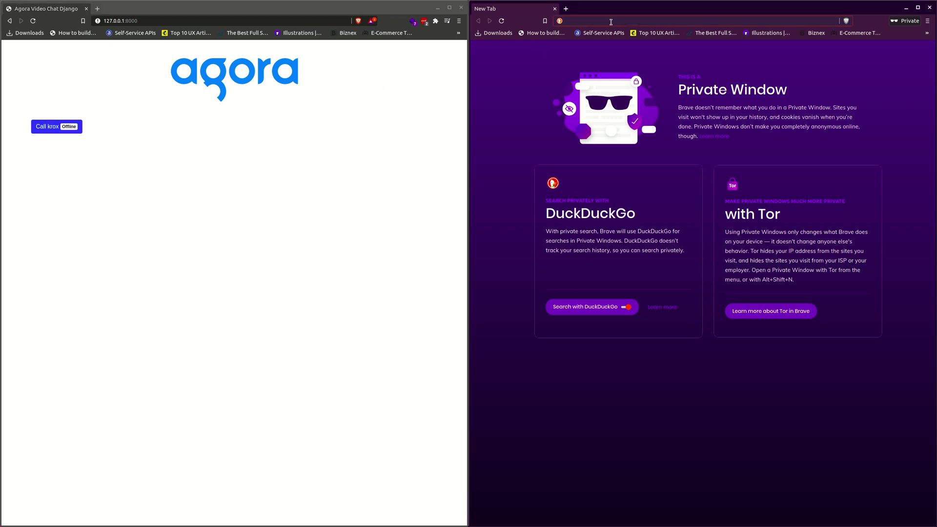
{"action": "key", "text": "ctrl+v"}
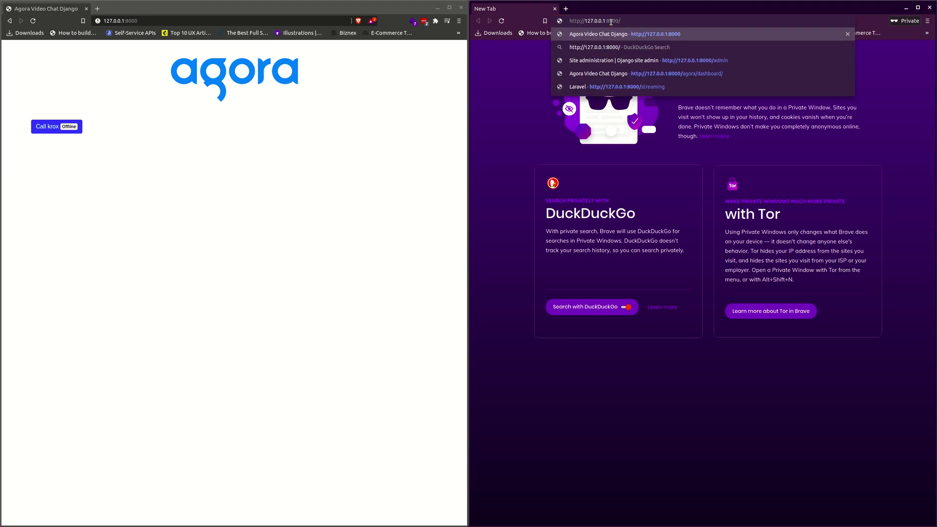
{"action": "key", "text": "Return"}
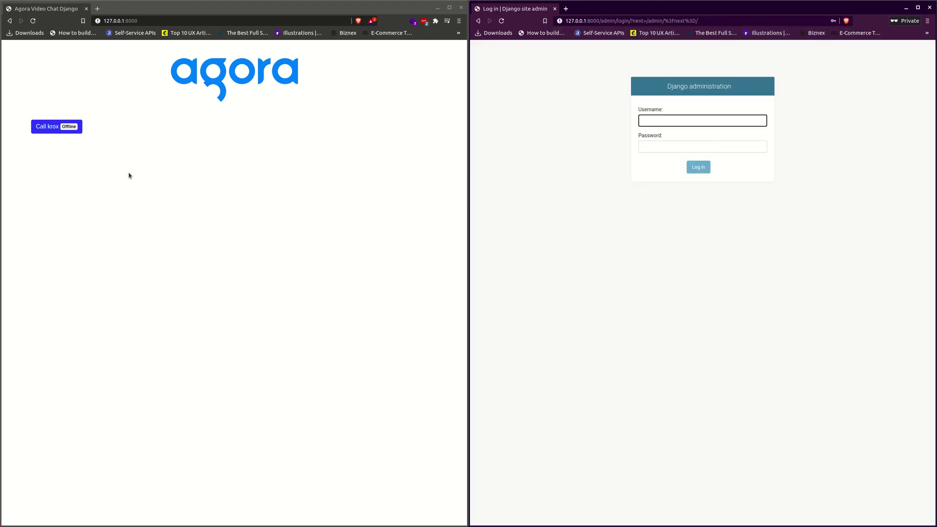
Step: Open the Django admin at /admin in the left window
{"action": "left_click", "coordinate": [130, 173]}
{"action": "left_click", "coordinate": [146, 23]}
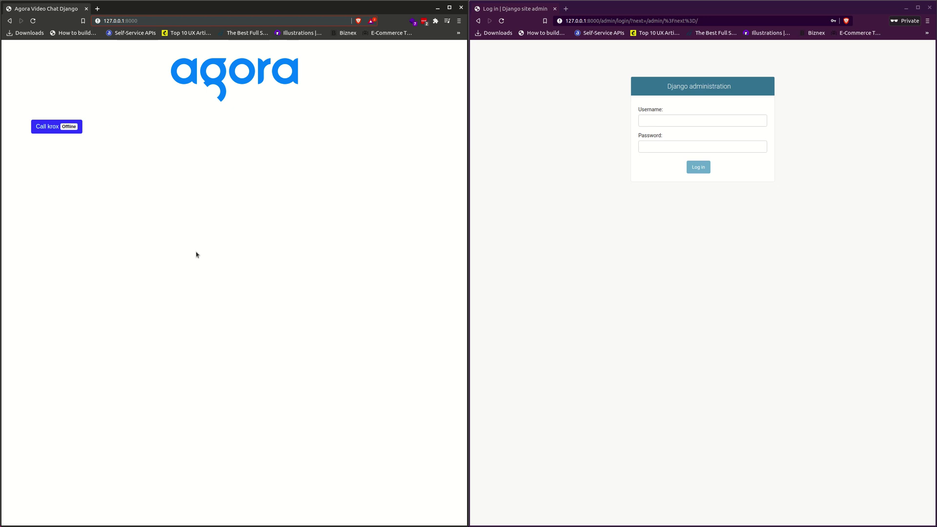
{"action": "type", "text": "/admin"}
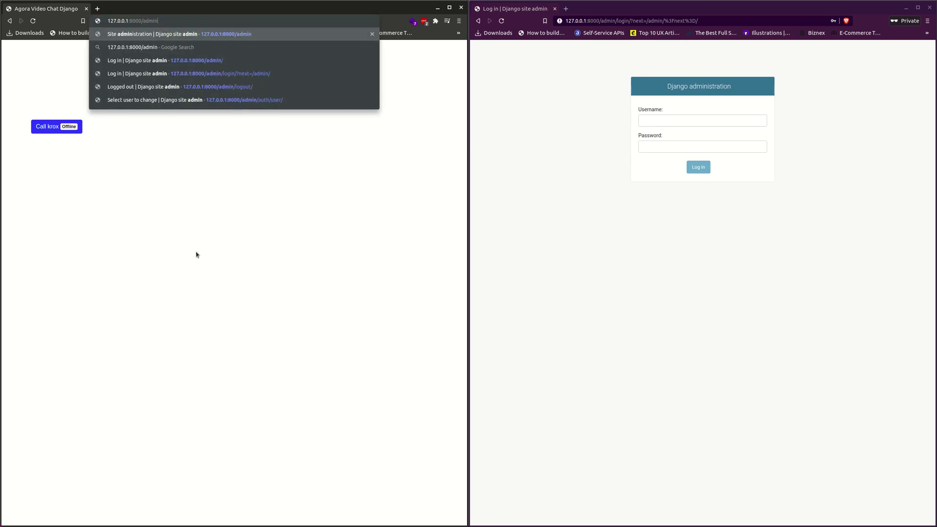
{"action": "key", "text": "Return"}
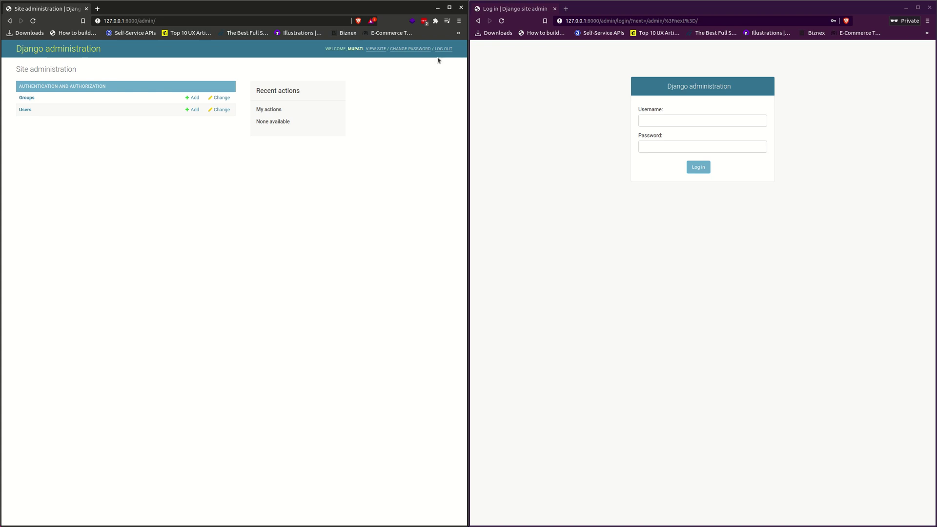
Step: Log out, sign back in with a saved user's login, skip the password update, and view the site
{"action": "left_click", "coordinate": [442, 48]}
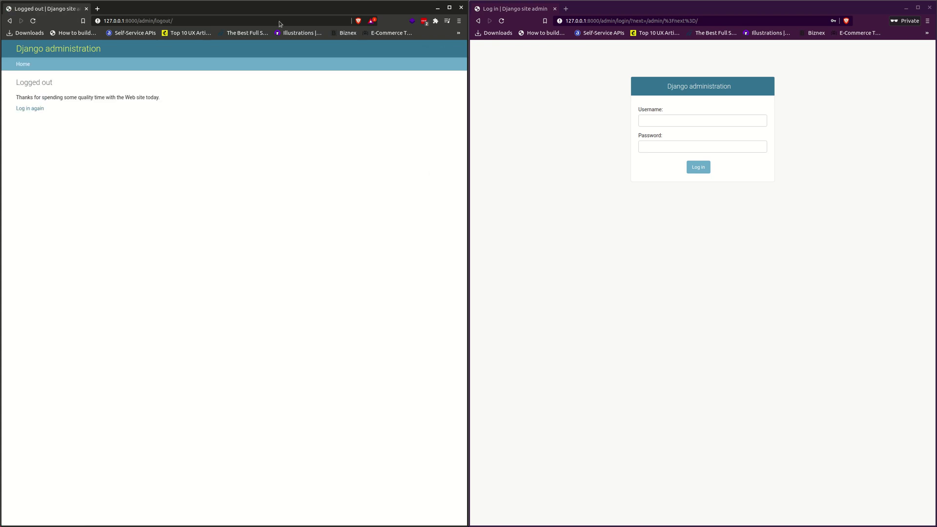
{"action": "left_click", "coordinate": [30, 109]}
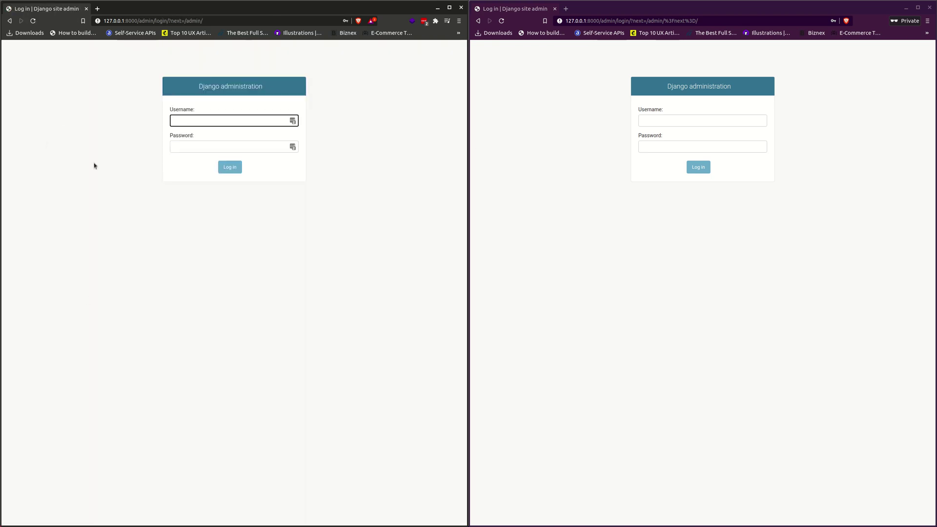
{"action": "left_click", "coordinate": [213, 119]}
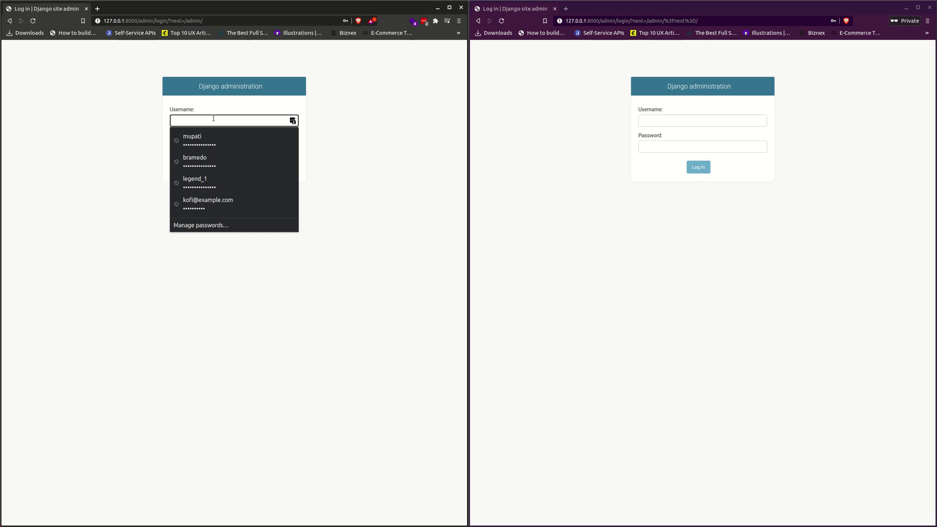
{"action": "left_click", "coordinate": [207, 137]}
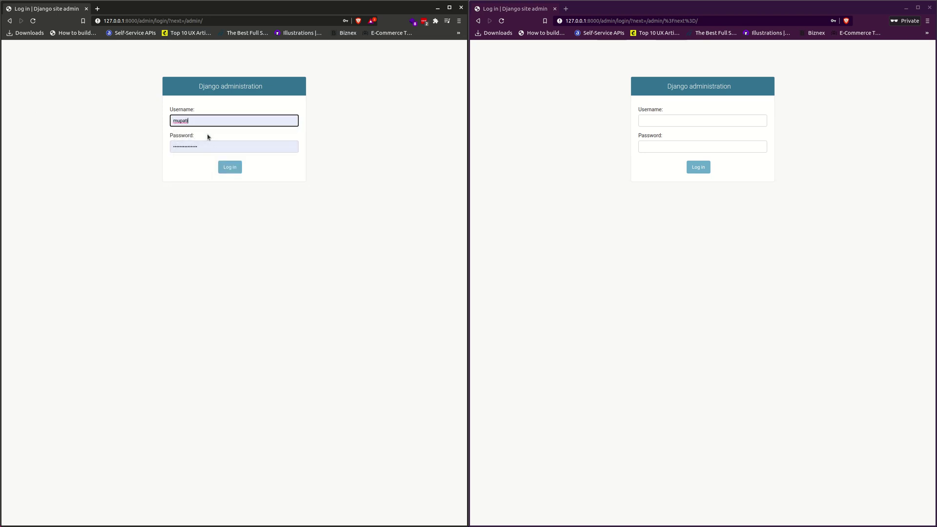
{"action": "left_click", "coordinate": [229, 167]}
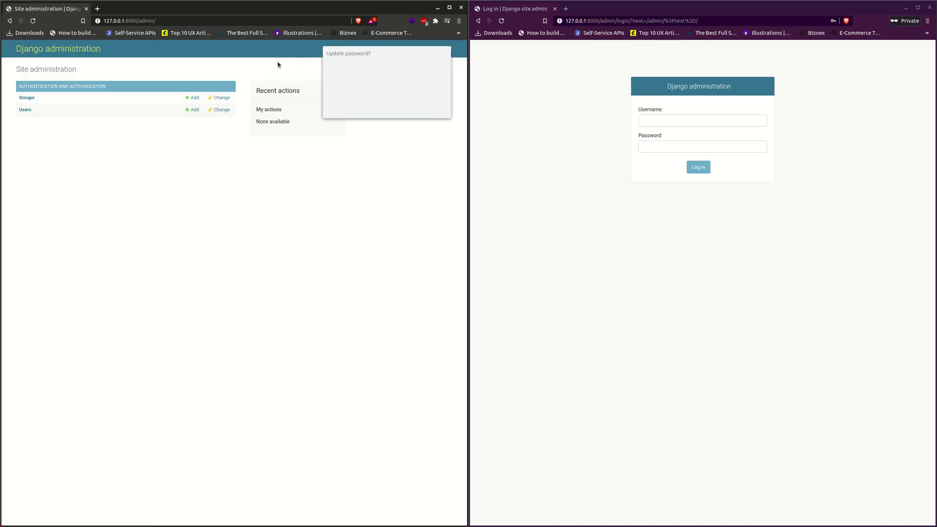
{"action": "left_click", "coordinate": [395, 110]}
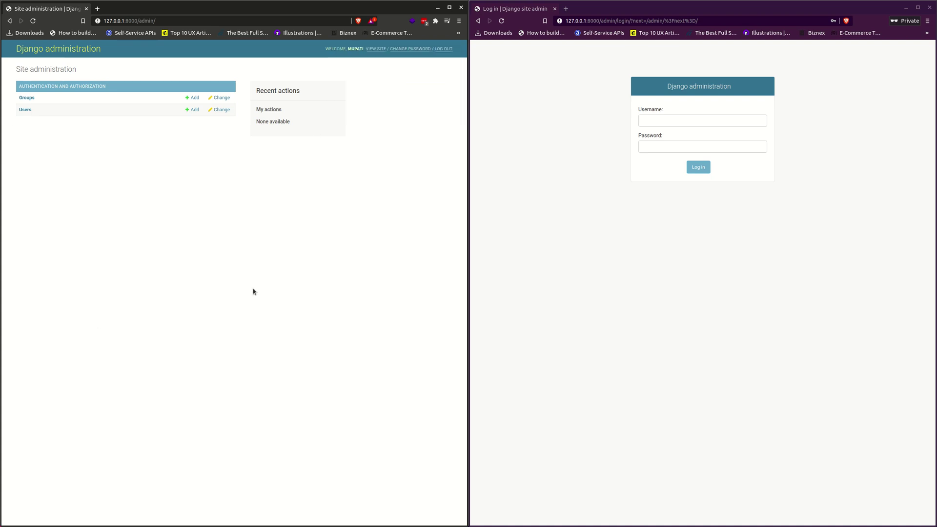
{"action": "left_click", "coordinate": [377, 49]}
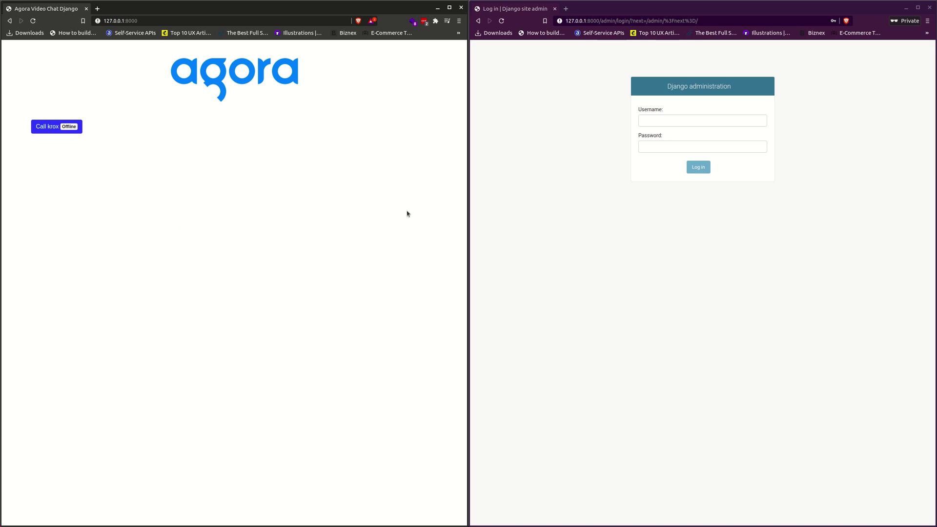
Step: Enter the second user's username and password in the private window's admin login
{"action": "left_click", "coordinate": [659, 120]}
{"action": "type", "text": "krox"}
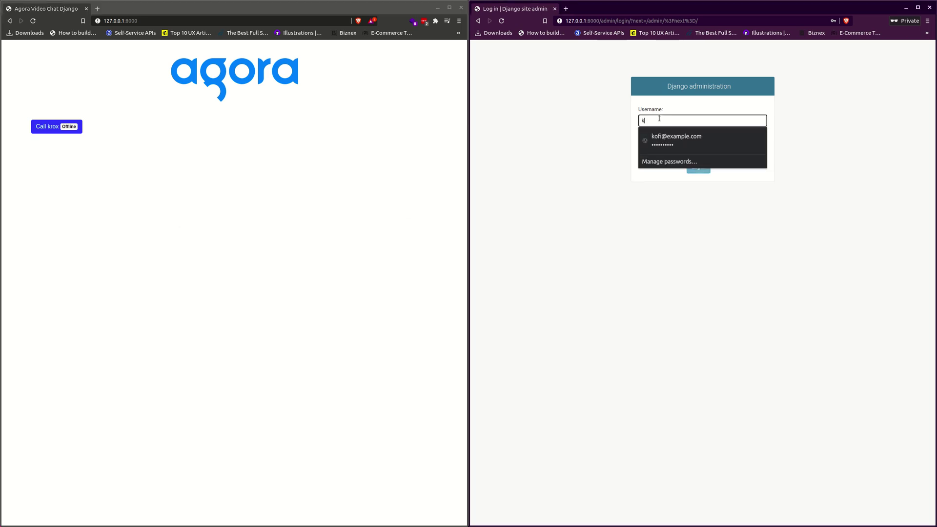
{"action": "left_click", "coordinate": [659, 142]}
{"action": "type", "text": "••••••••••"}
{"action": "left_click", "coordinate": [698, 168]}
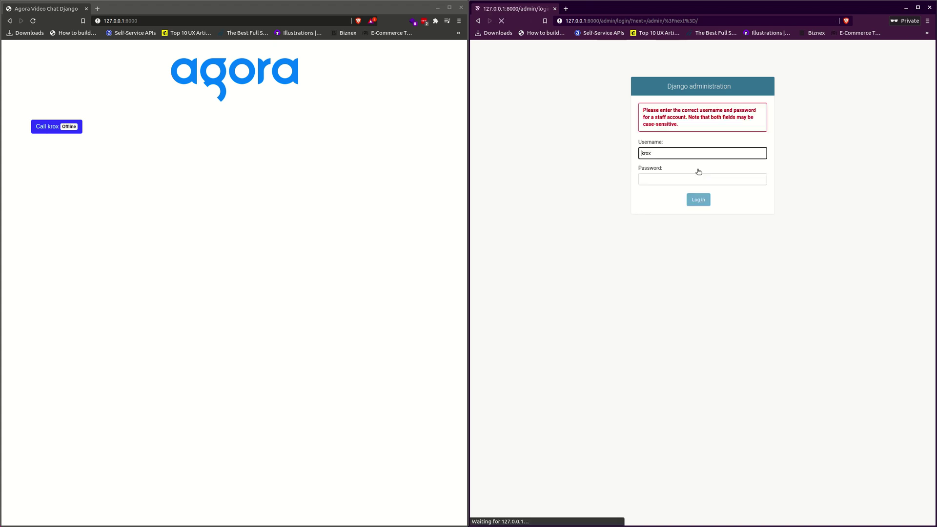
Step: Re-enter the username and password after the login error and sign in
{"action": "left_click_drag", "start_coordinate": [654, 153], "coordinate": [604, 147]}
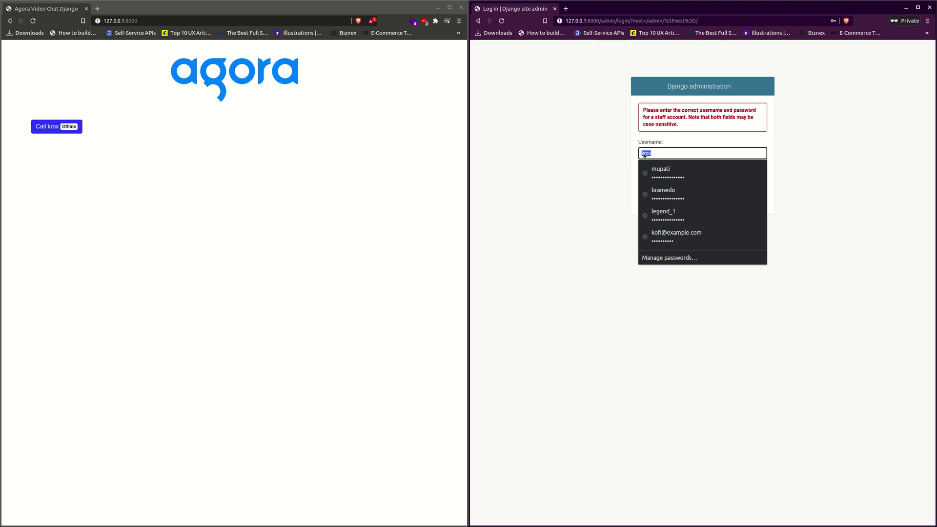
{"action": "left_click", "coordinate": [669, 158]}
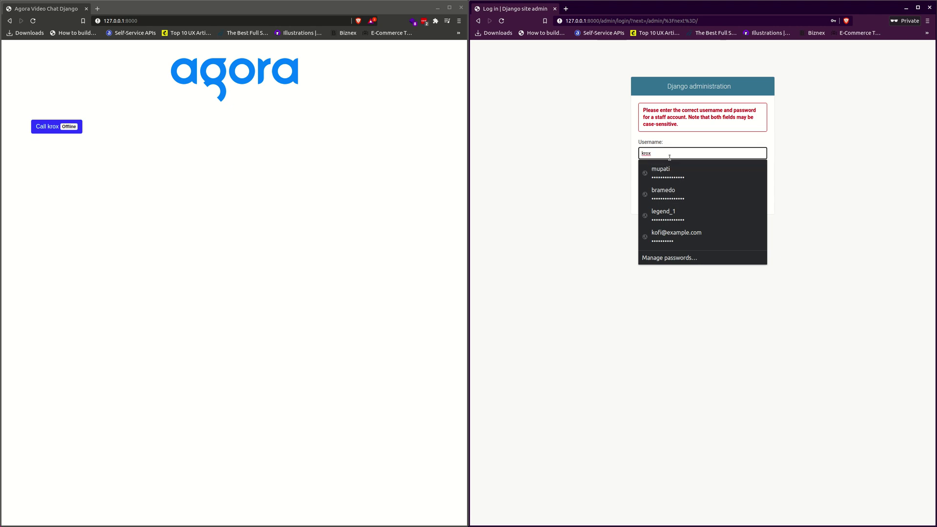
{"action": "left_click", "coordinate": [824, 132]}
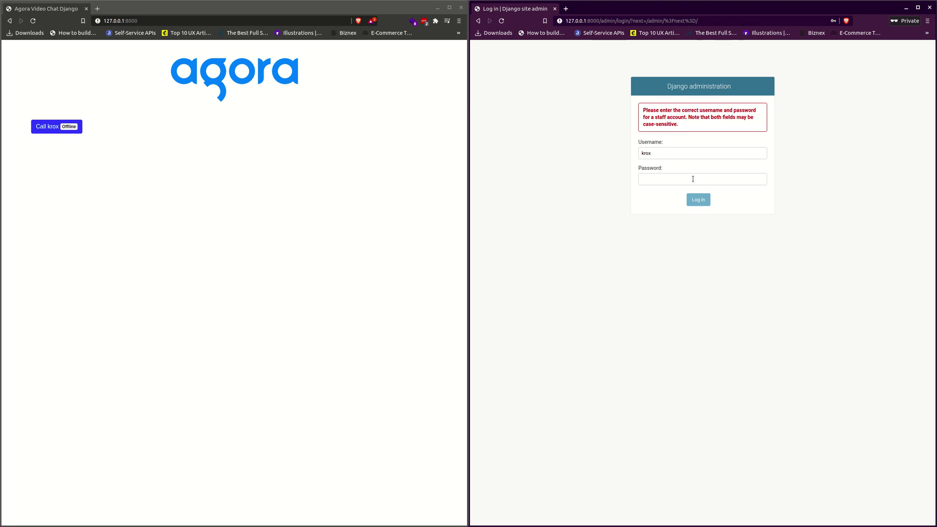
{"action": "left_click", "coordinate": [693, 180]}
{"action": "type", "text": "•••••••"}
{"action": "key", "text": "Return"}
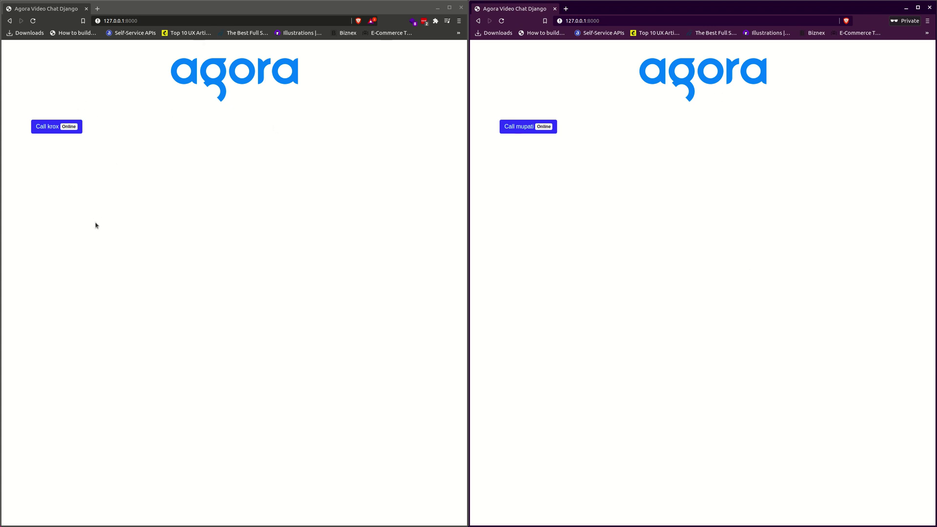
Step: Call the other user from the right window, allow camera and microphone, and accept in the left window
{"action": "left_click", "coordinate": [544, 130]}
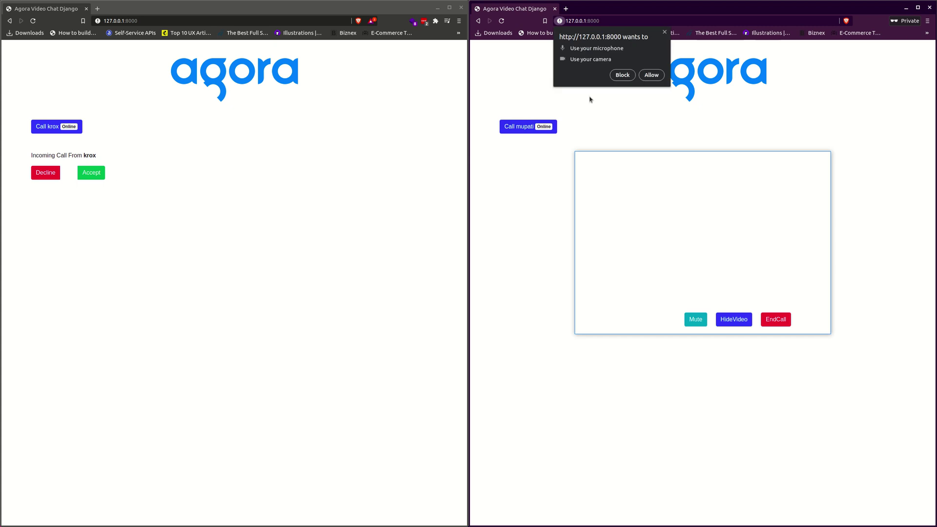
{"action": "left_click", "coordinate": [651, 75]}
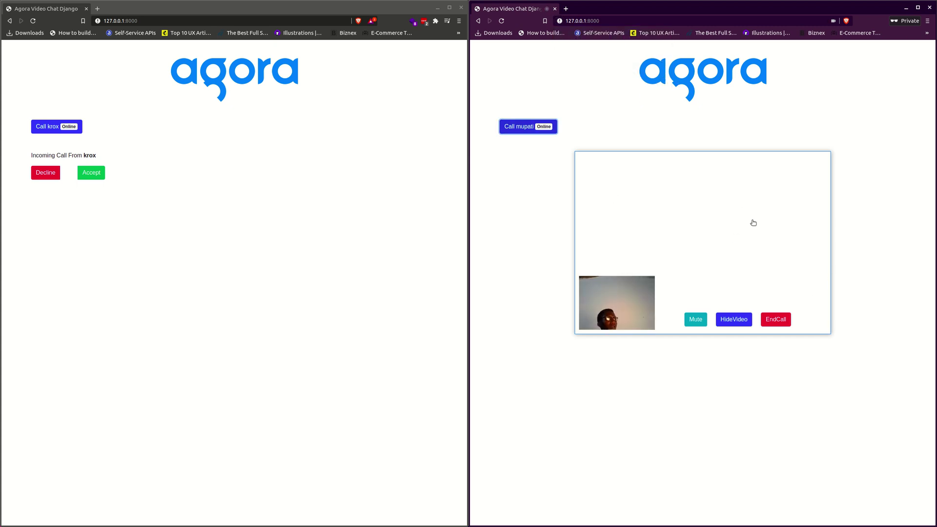
{"action": "left_click", "coordinate": [91, 173]}
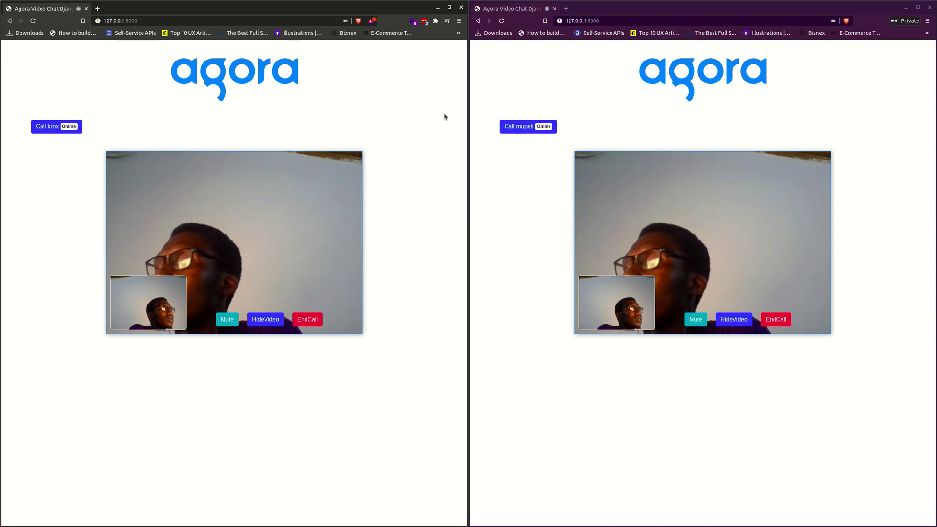
{"action": "left_click", "coordinate": [229, 320]}
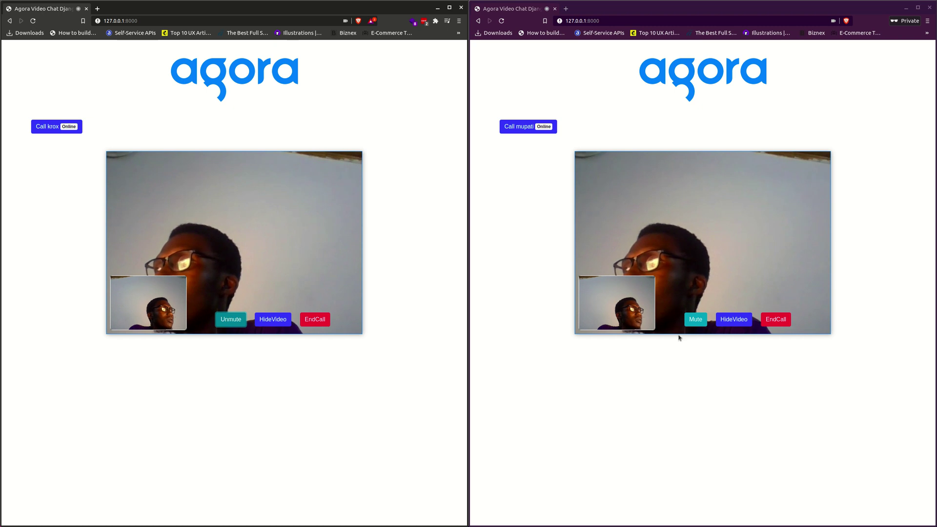
{"action": "left_click", "coordinate": [696, 320]}
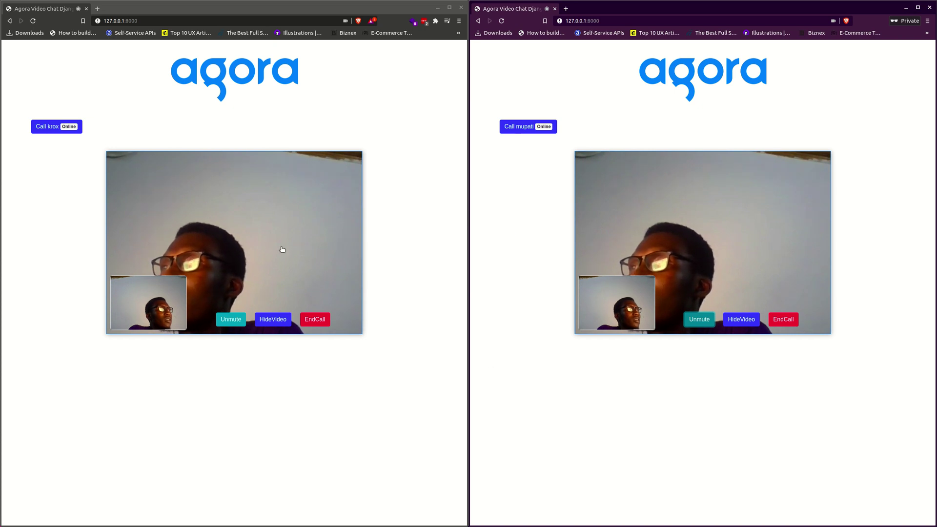
{"action": "left_click", "coordinate": [228, 321]}
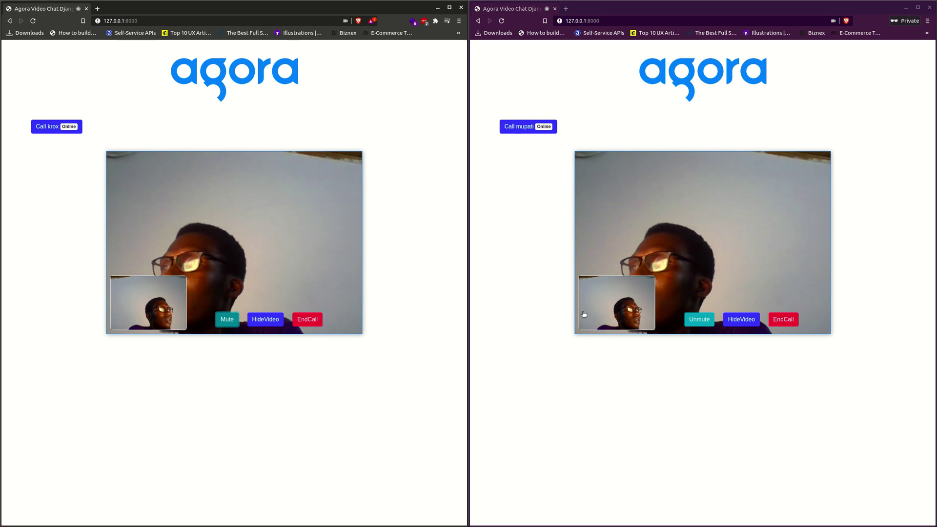
{"action": "left_click", "coordinate": [698, 320]}
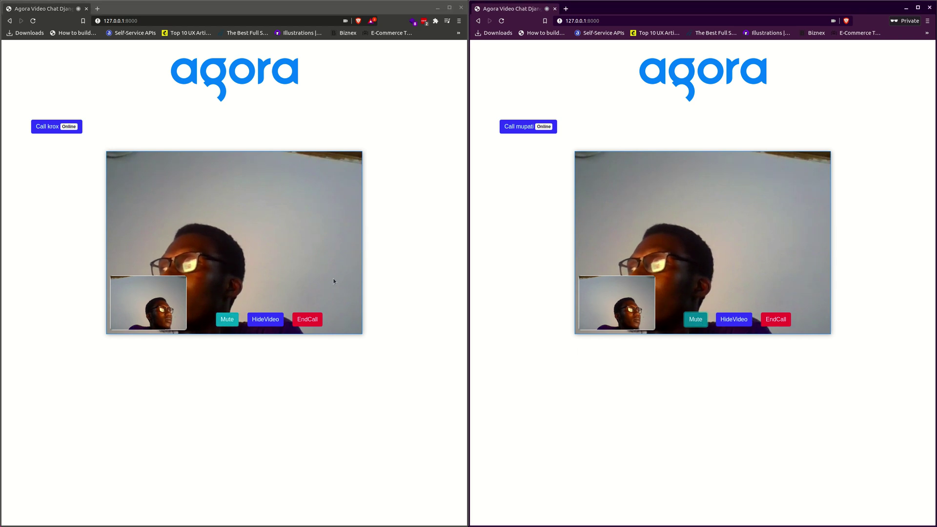
{"action": "left_click", "coordinate": [265, 319]}
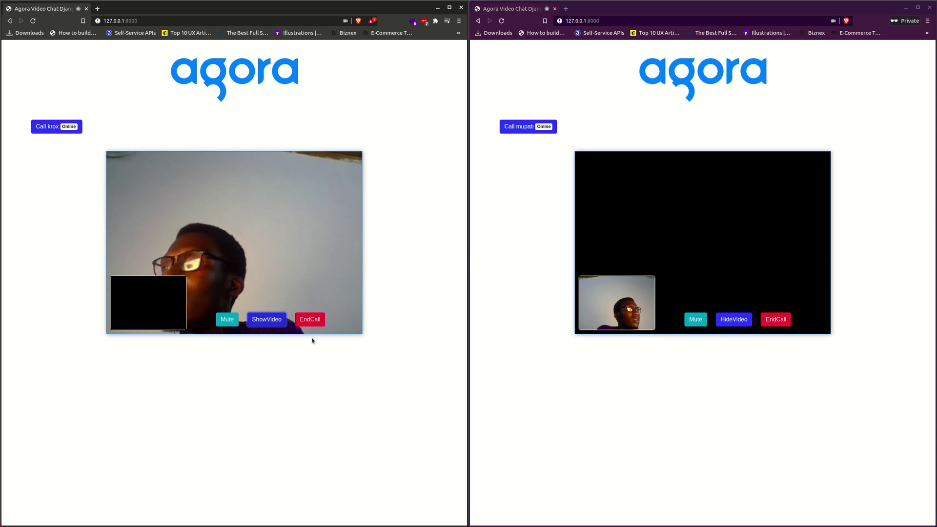
{"action": "left_click", "coordinate": [267, 319]}
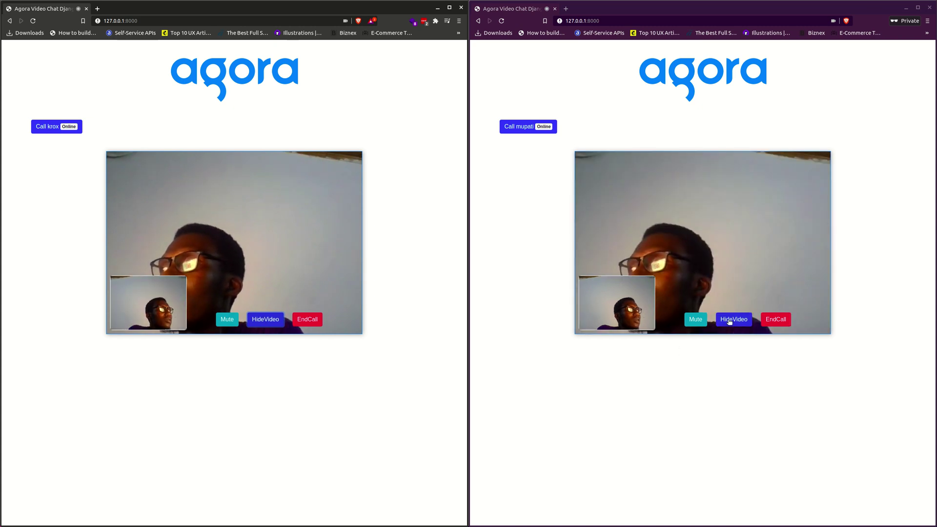
{"action": "left_click", "coordinate": [733, 321]}
{"action": "left_click", "coordinate": [734, 321]}
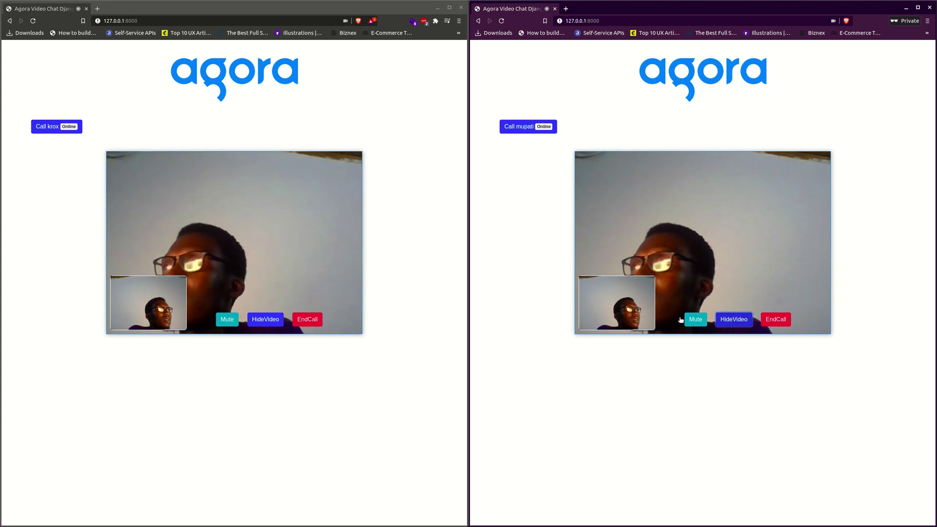
{"action": "left_click", "coordinate": [259, 321]}
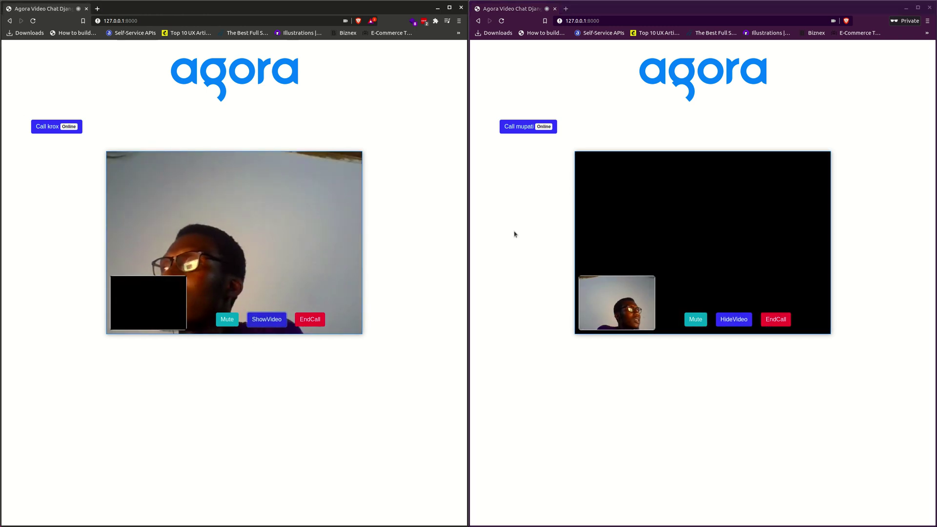
{"action": "left_click", "coordinate": [738, 322]}
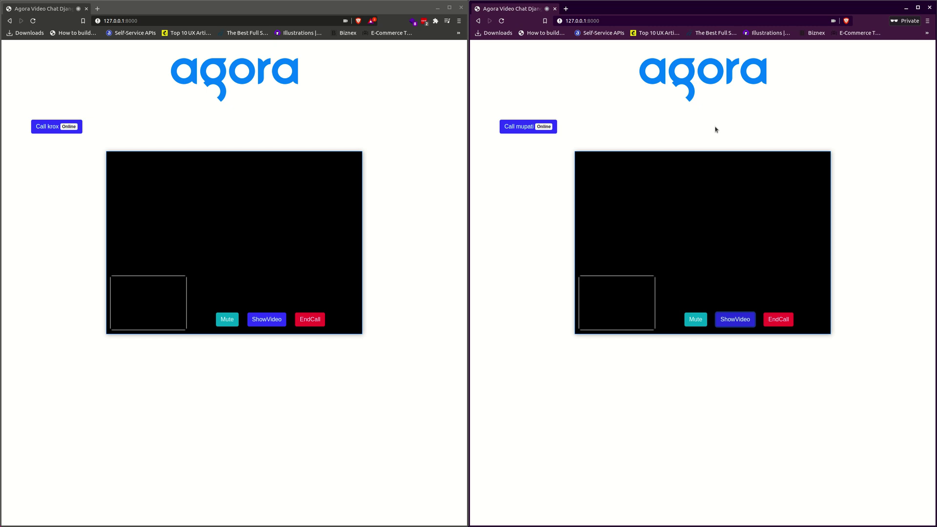
{"action": "left_click", "coordinate": [736, 320]}
{"action": "left_click", "coordinate": [250, 320]}
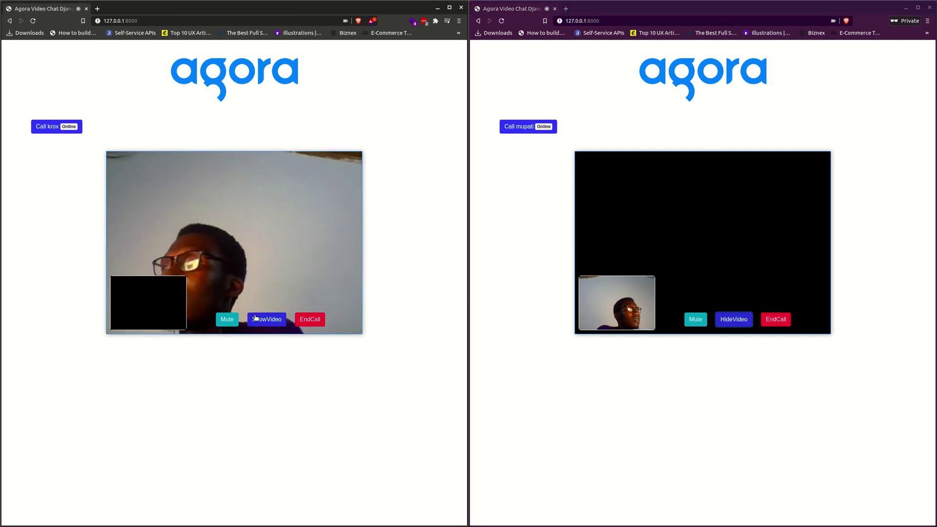
Step: Press EndCall in the left window and then in the right window
{"action": "left_click", "coordinate": [307, 321]}
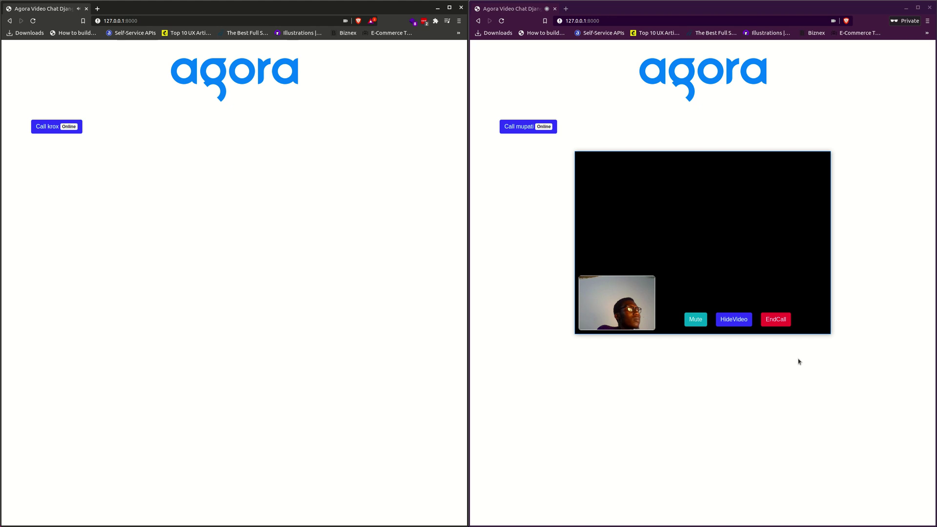
{"action": "left_click", "coordinate": [773, 322]}
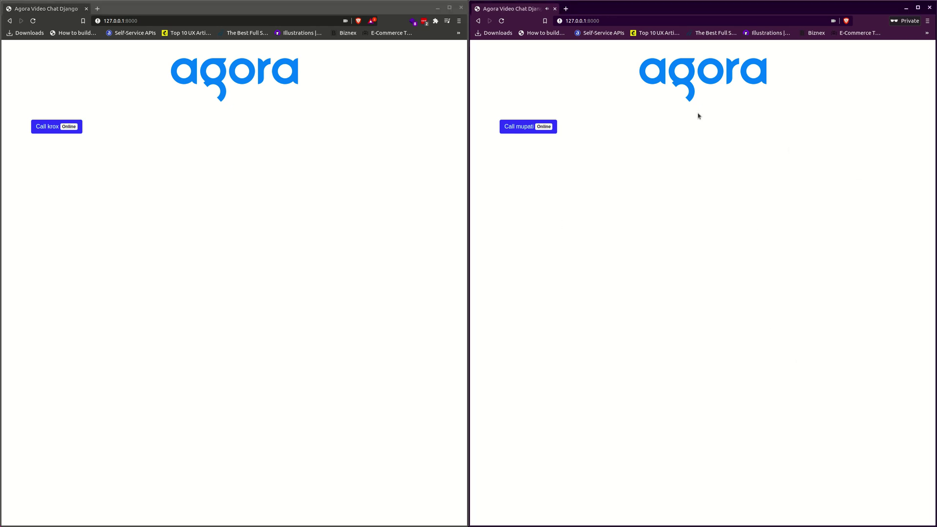